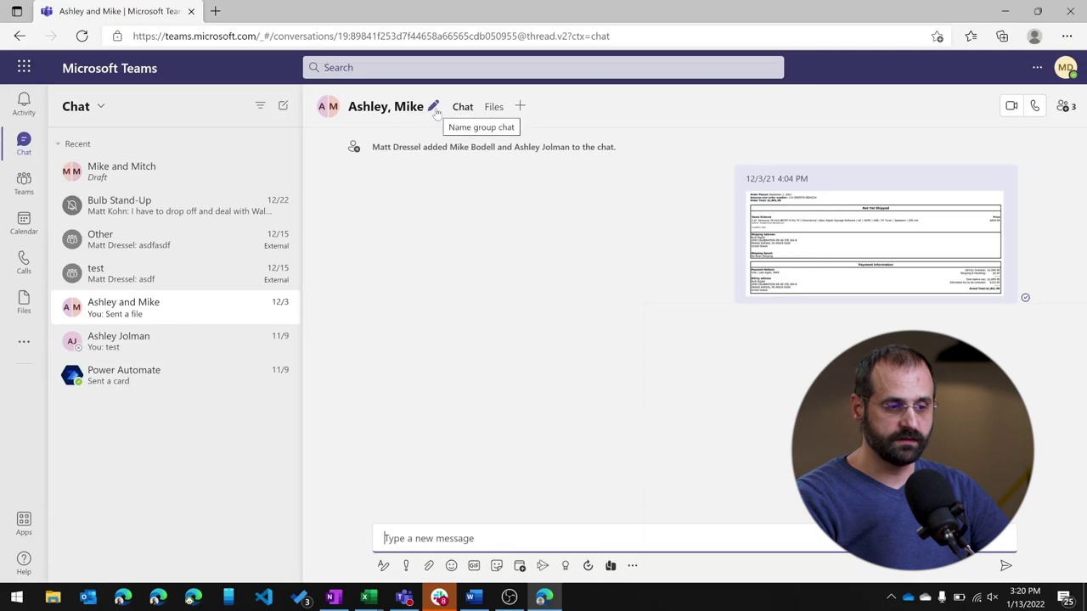
Name the open group chat "Meeting Update" and save the name.
click(435, 110)
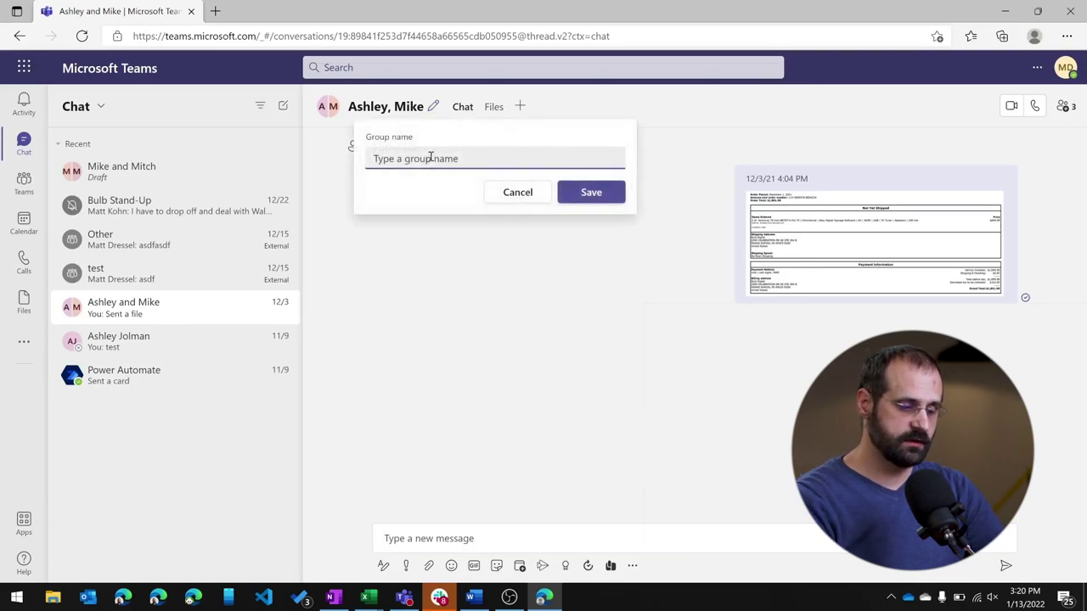
text(Meeting Update)
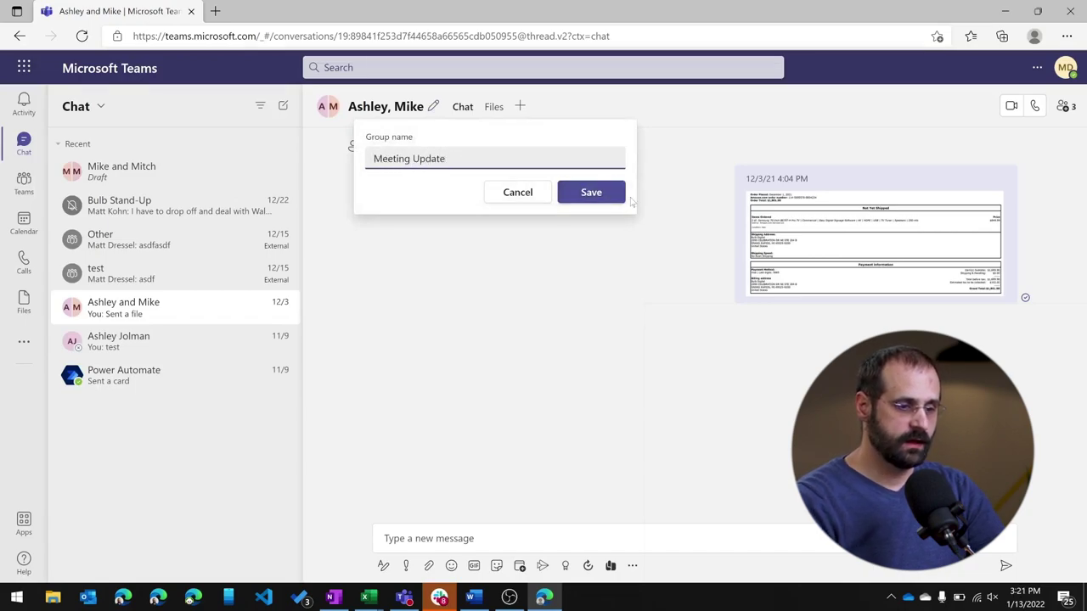
click(613, 199)
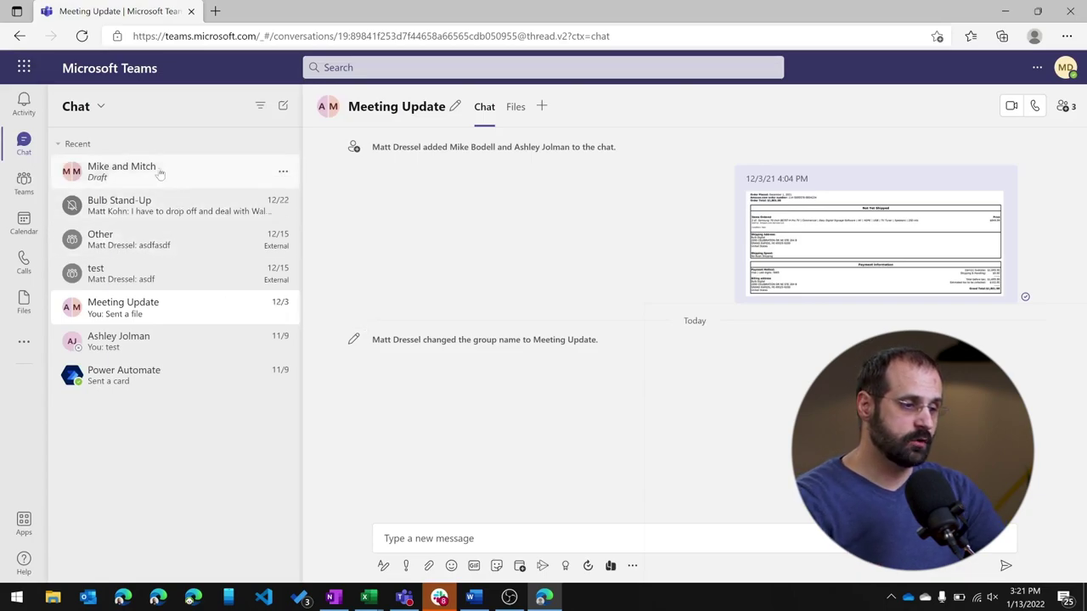
Start a new group chat with the same two colleagues and give it the group name "Project Info".
click(284, 104)
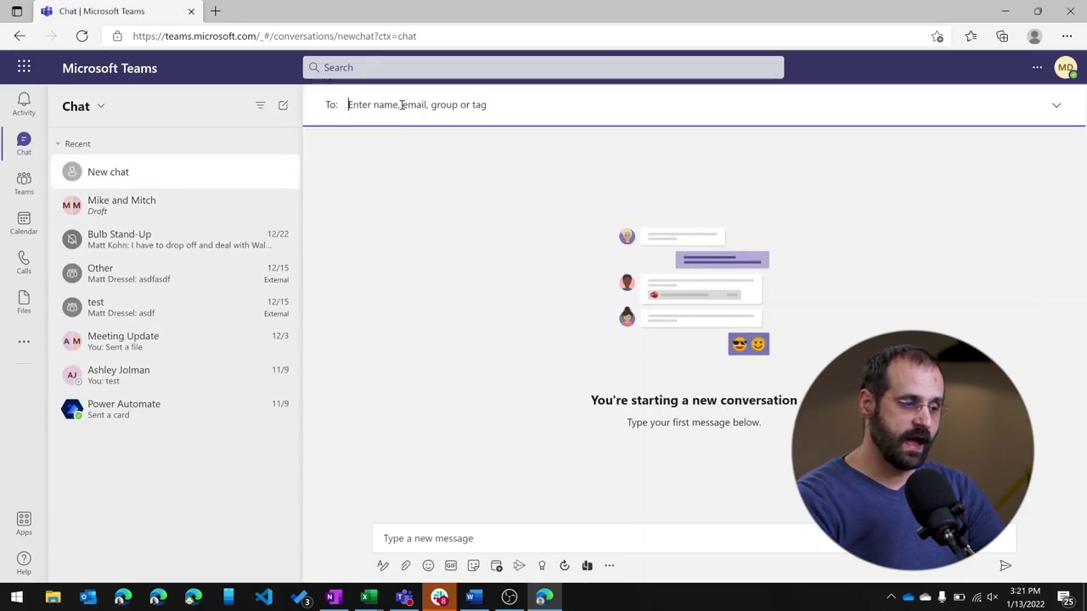
text(a)
key(Return)
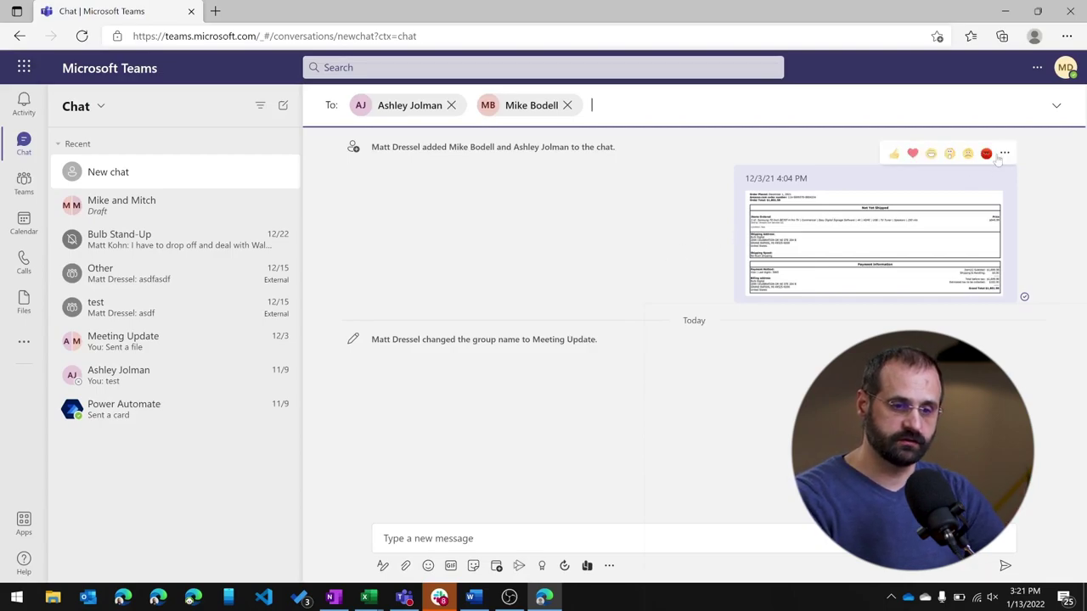
click(1059, 107)
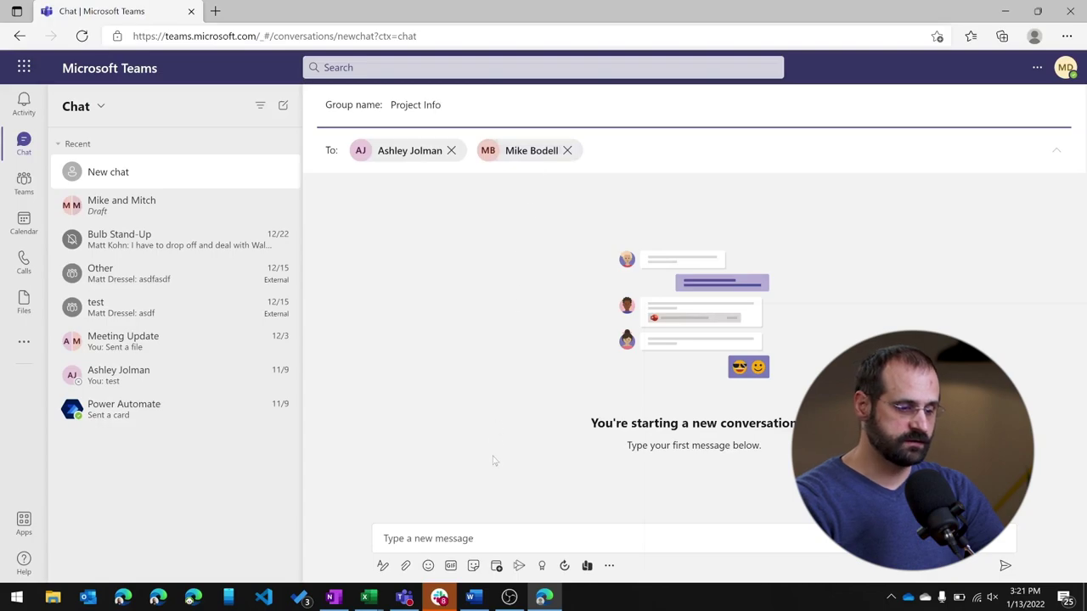
click(502, 537)
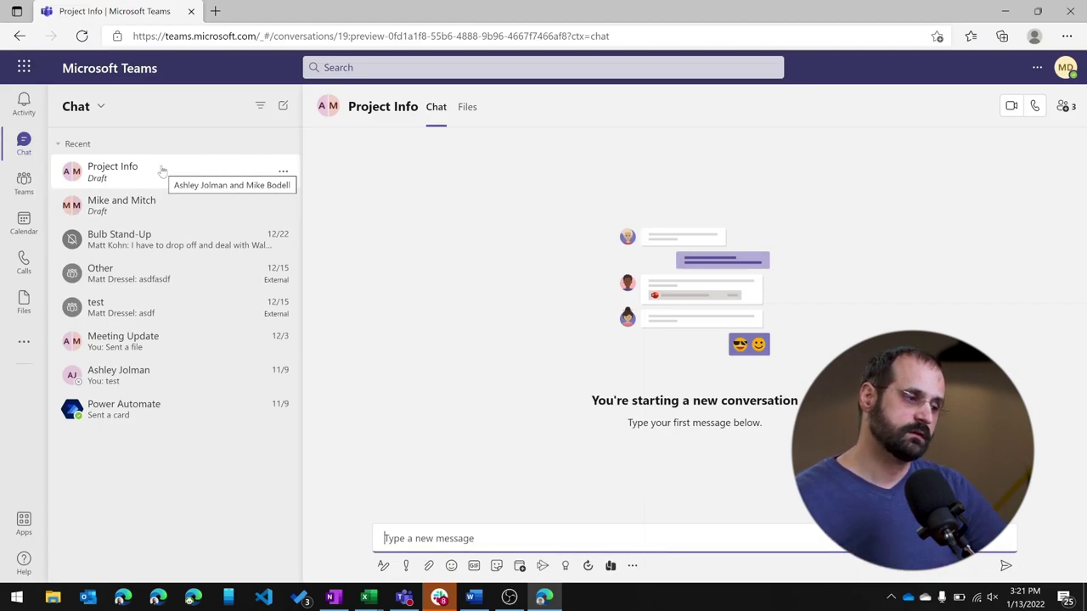
Look through the General, COVID and Drug Test channels of the Human Resources team.
click(24, 201)
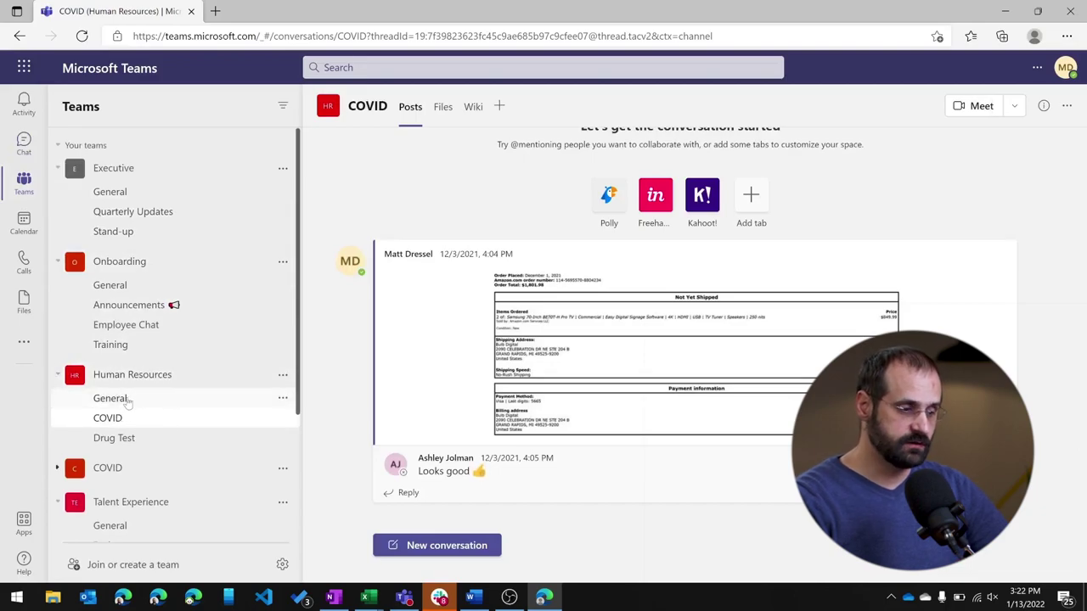
click(129, 403)
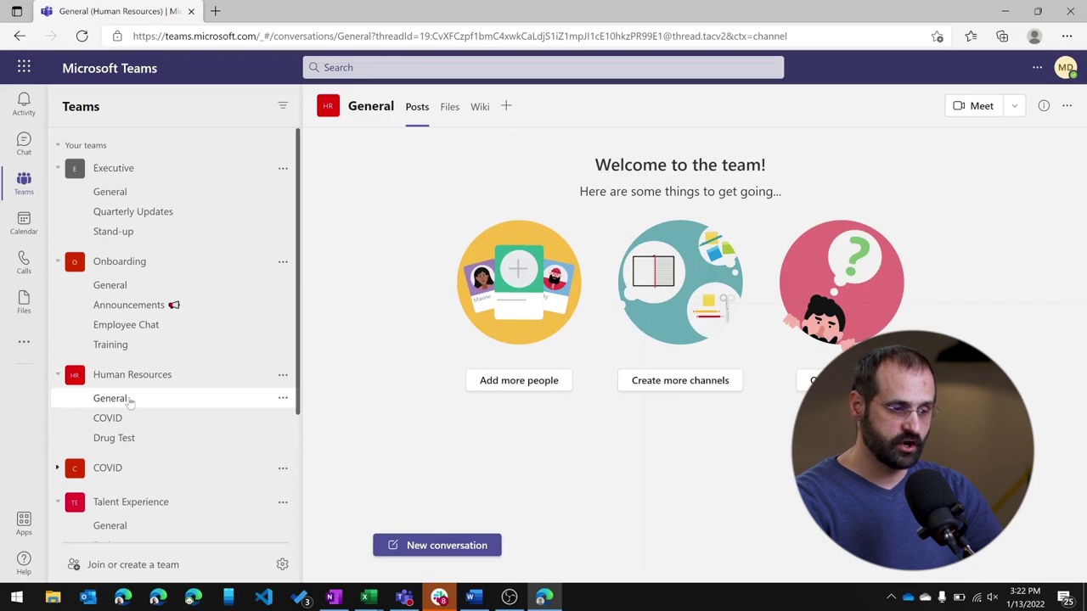
click(125, 420)
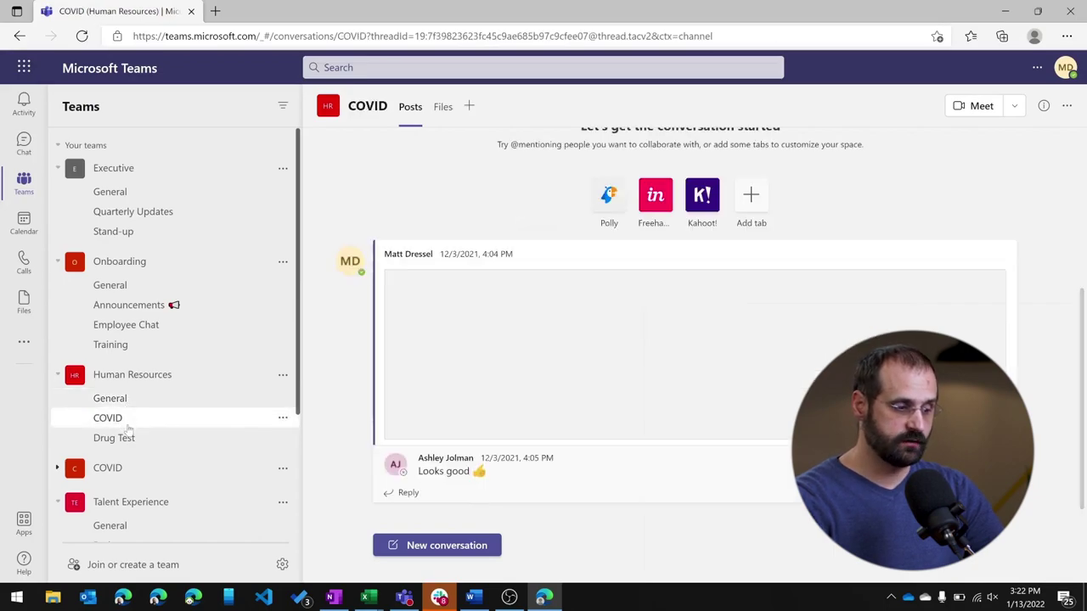
click(131, 438)
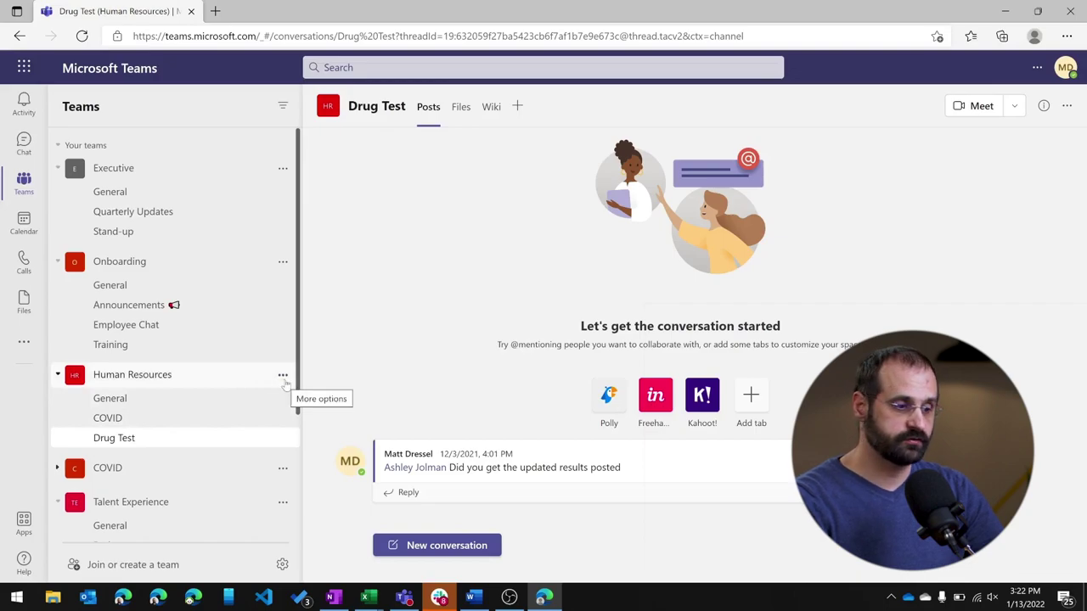
Open the form for adding a channel to the Human Resources team.
click(283, 376)
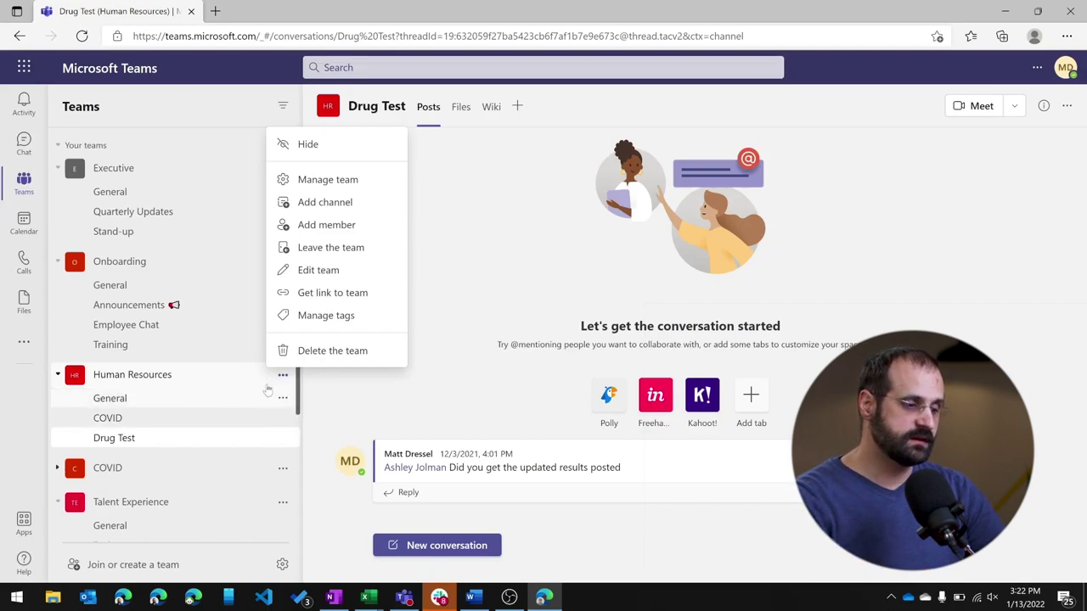
click(312, 213)
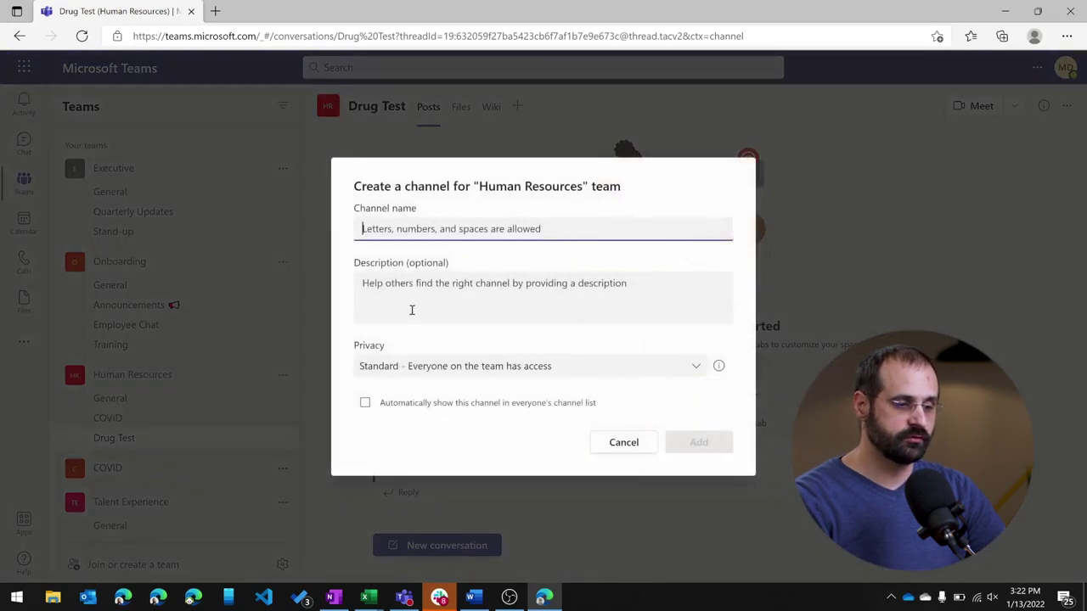
click(412, 310)
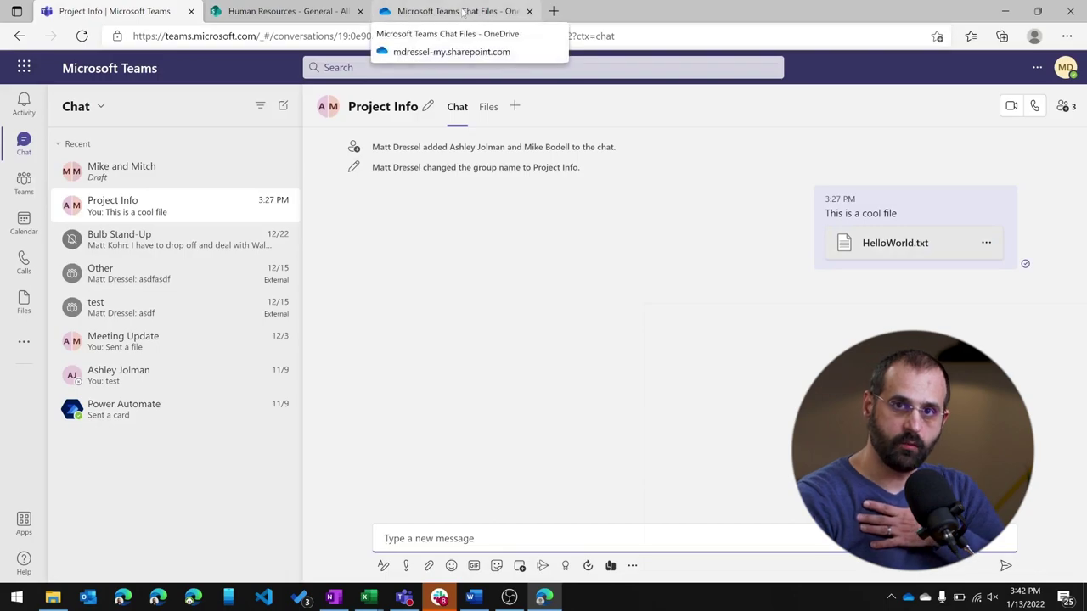
Inspect HelloWorld.txt in OneDrive's Microsoft Teams Chat Files folder and in the Project Info chat's files in Teams.
click(463, 10)
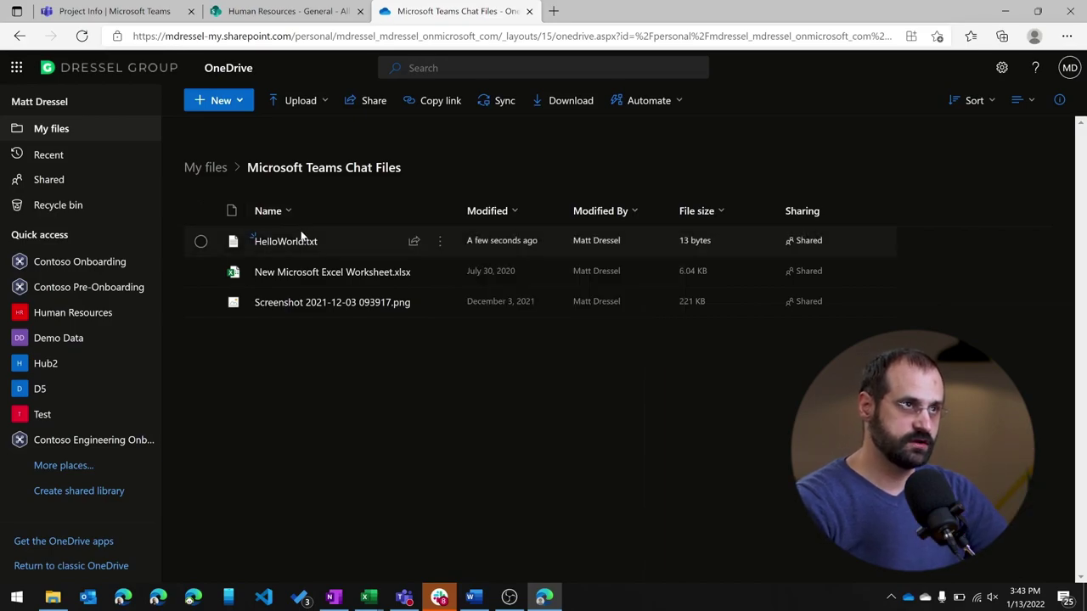
mouse_move(301, 242)
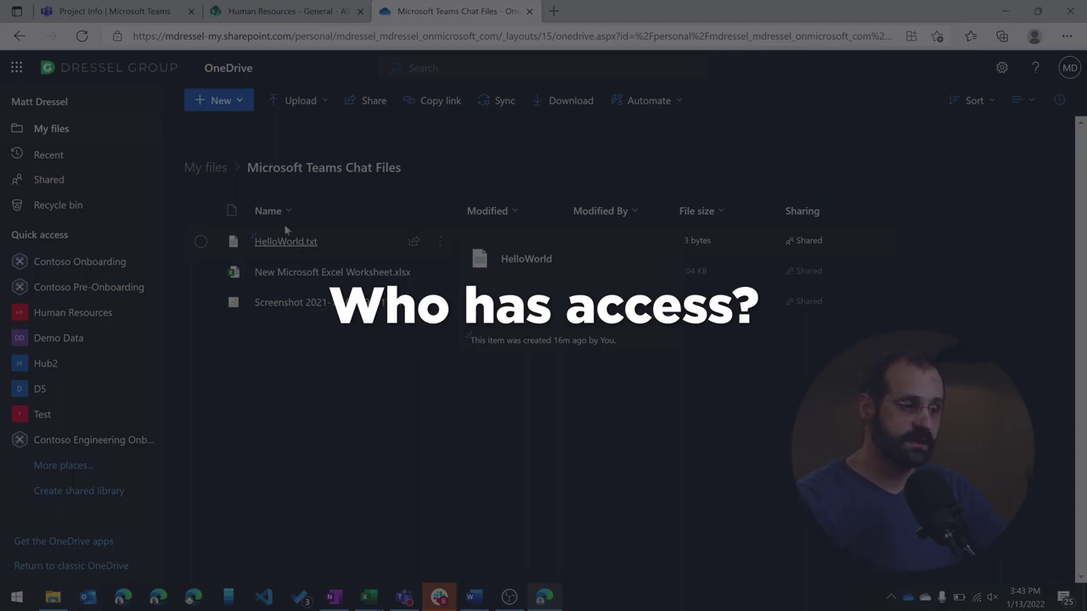
click(77, 10)
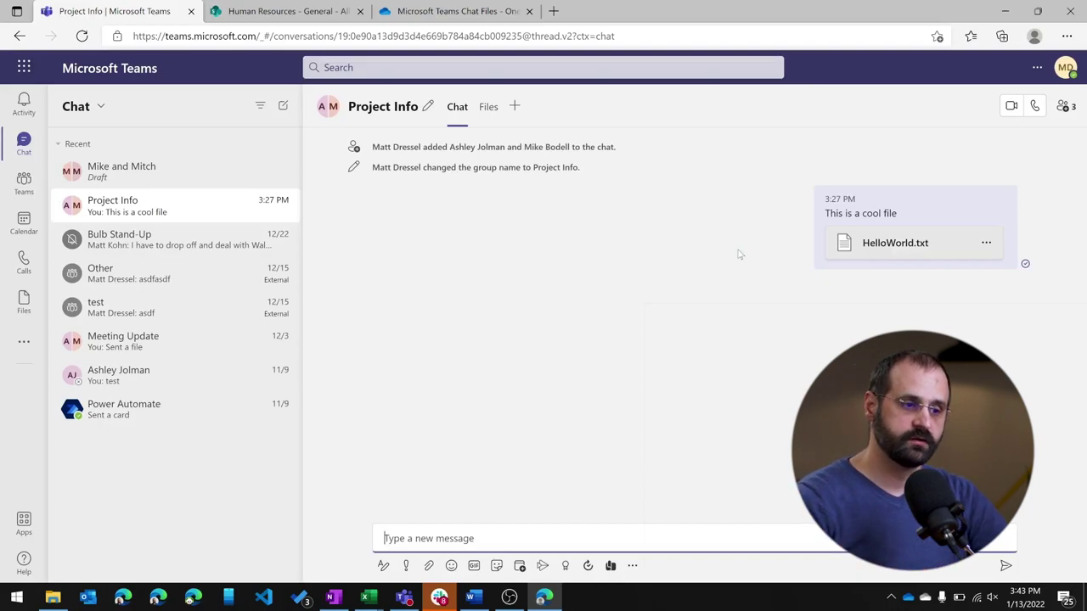
click(487, 109)
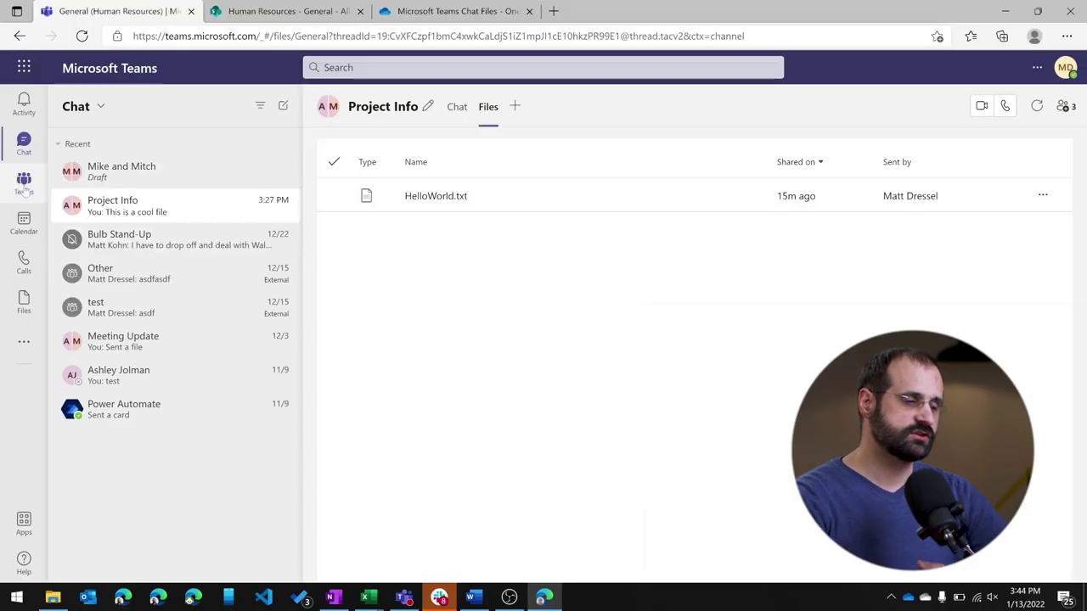
Review the posts and files of the Human Resources General channel and open its file folder in SharePoint.
click(24, 183)
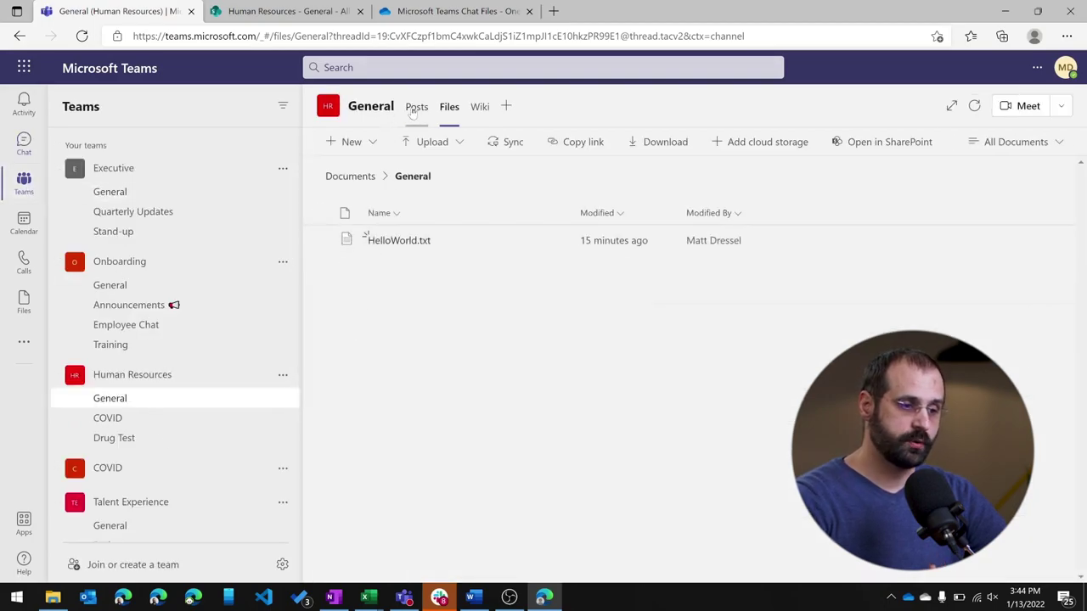
click(415, 108)
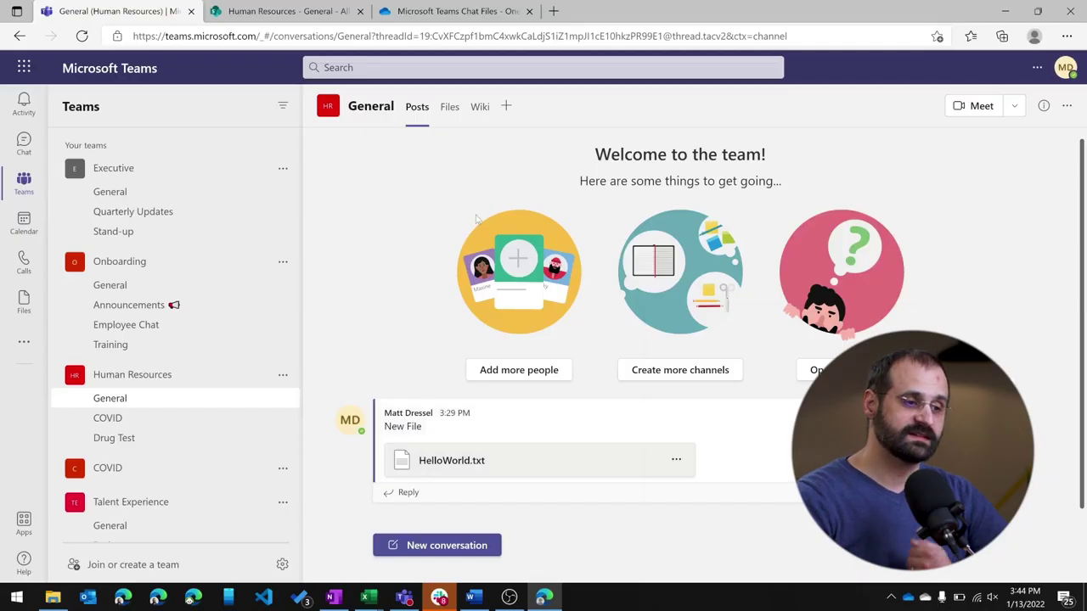
click(447, 107)
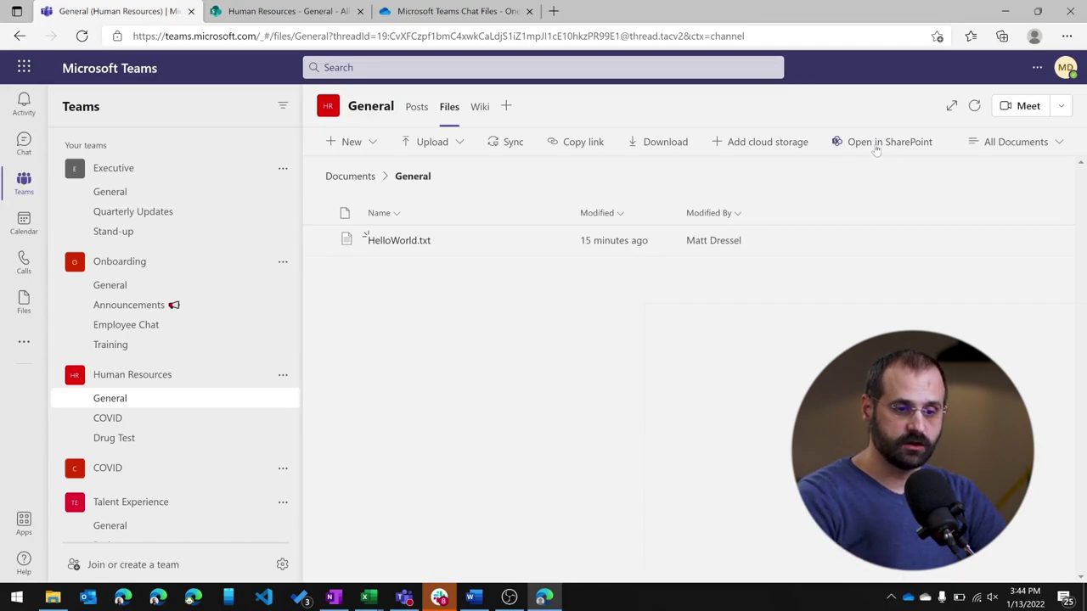
click(875, 150)
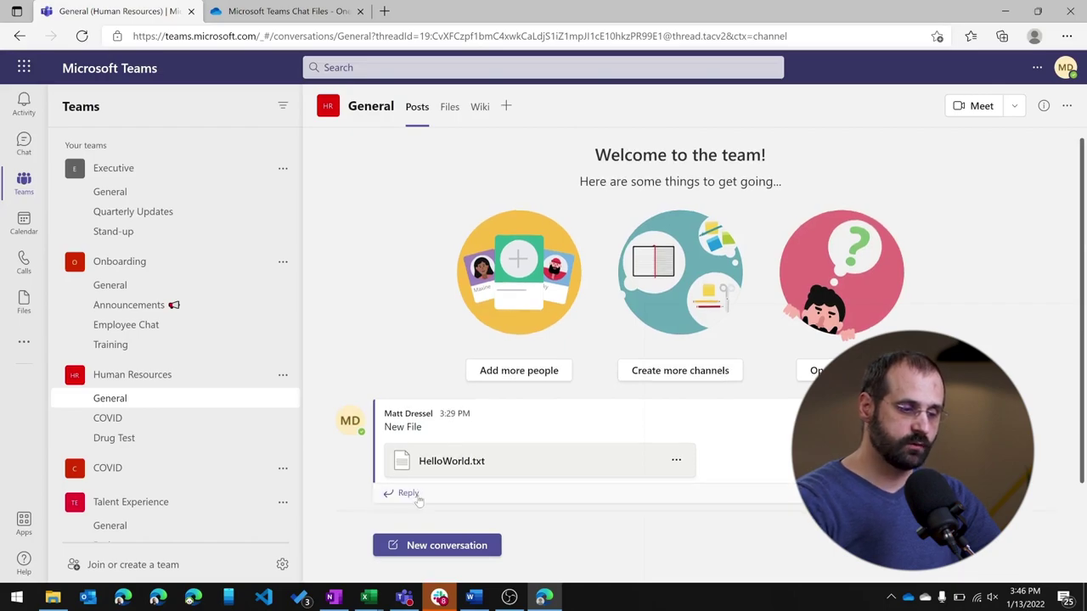
Reply "Just updated with the lastest data" to the HelloWorld.txt post in the Human Resources General channel.
click(407, 495)
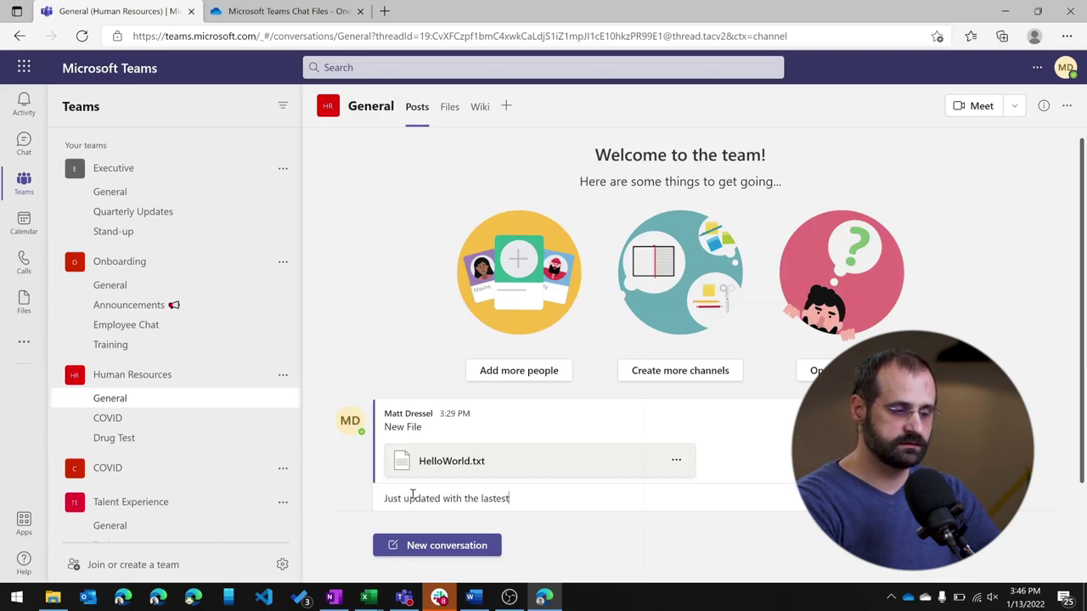
key(Return)
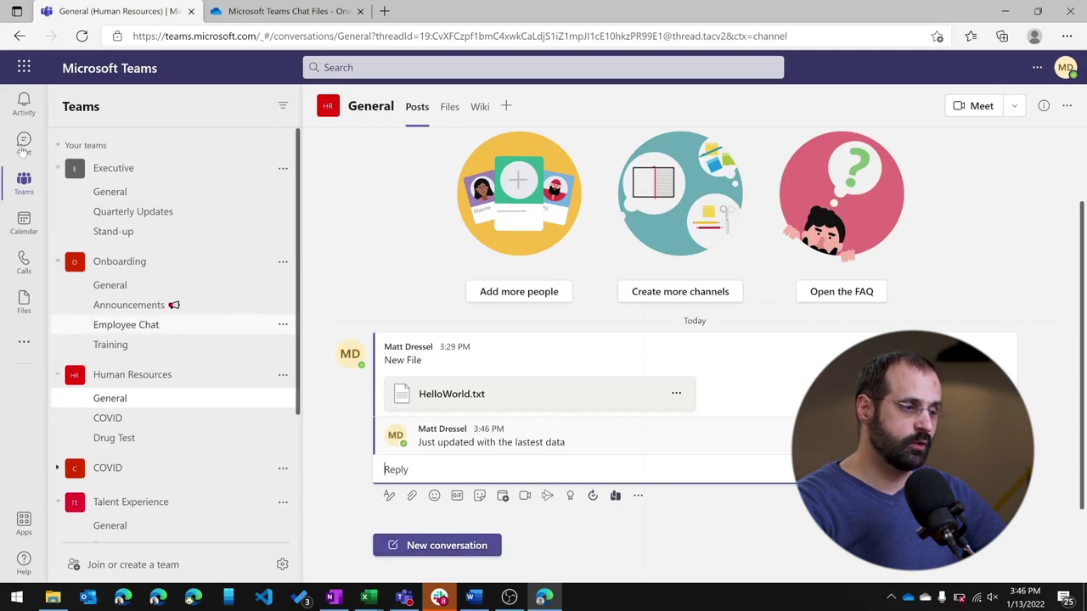
In the Meeting Update chat, send the reply "Cool screenshot" quoting the 12/3 screenshot message.
click(24, 145)
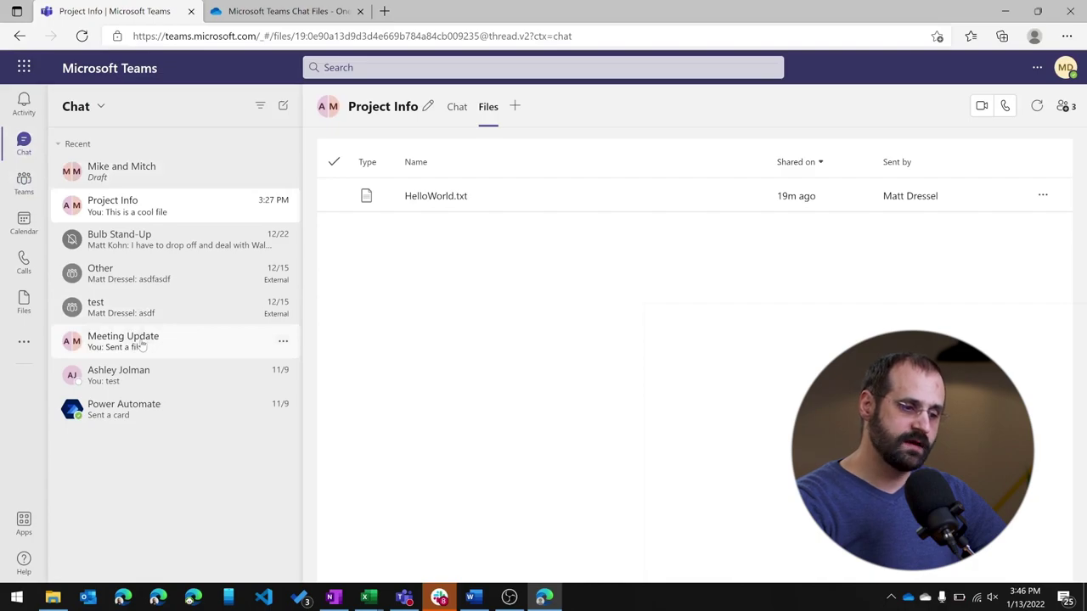
click(143, 347)
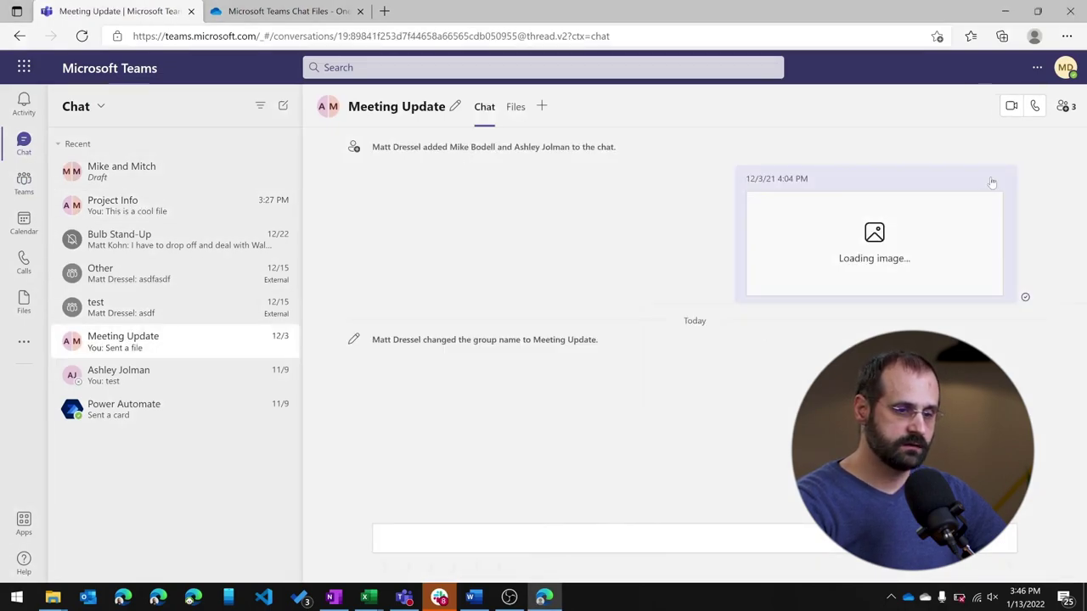
mouse_move(999, 172)
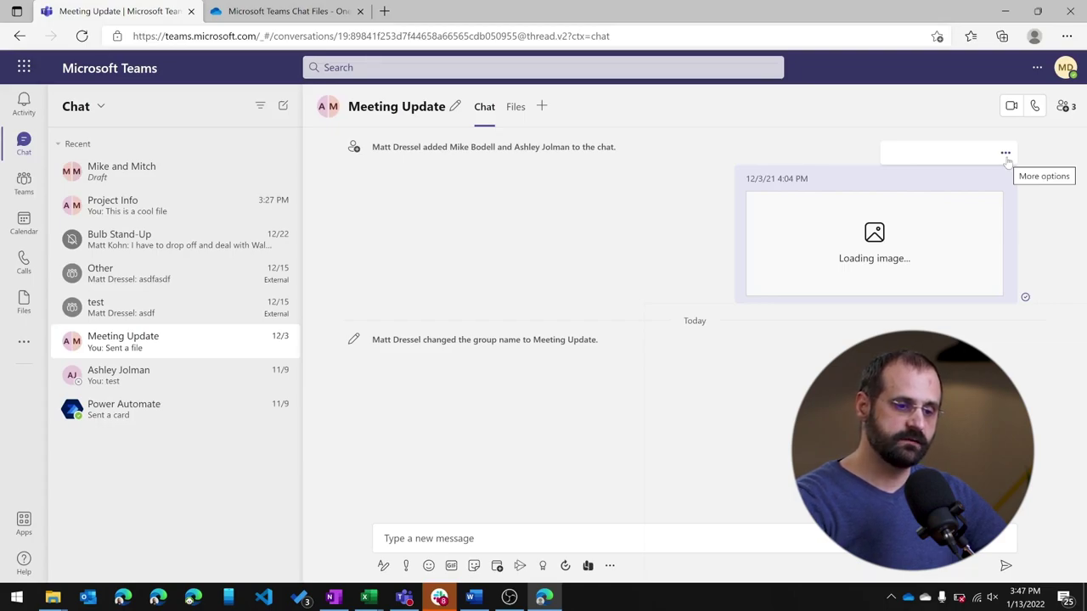
click(1006, 154)
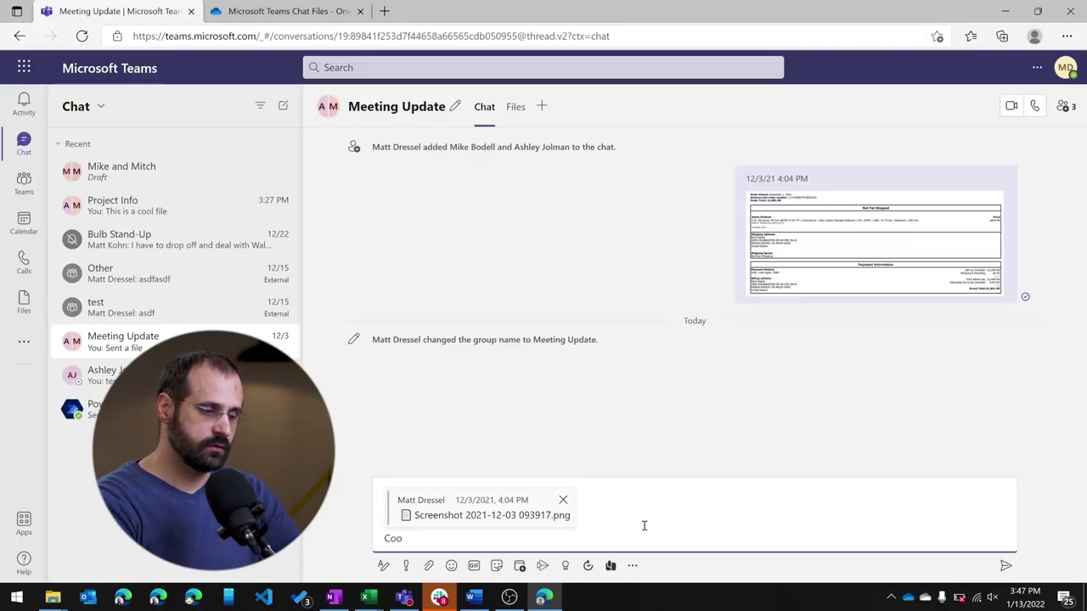
text(Cool )
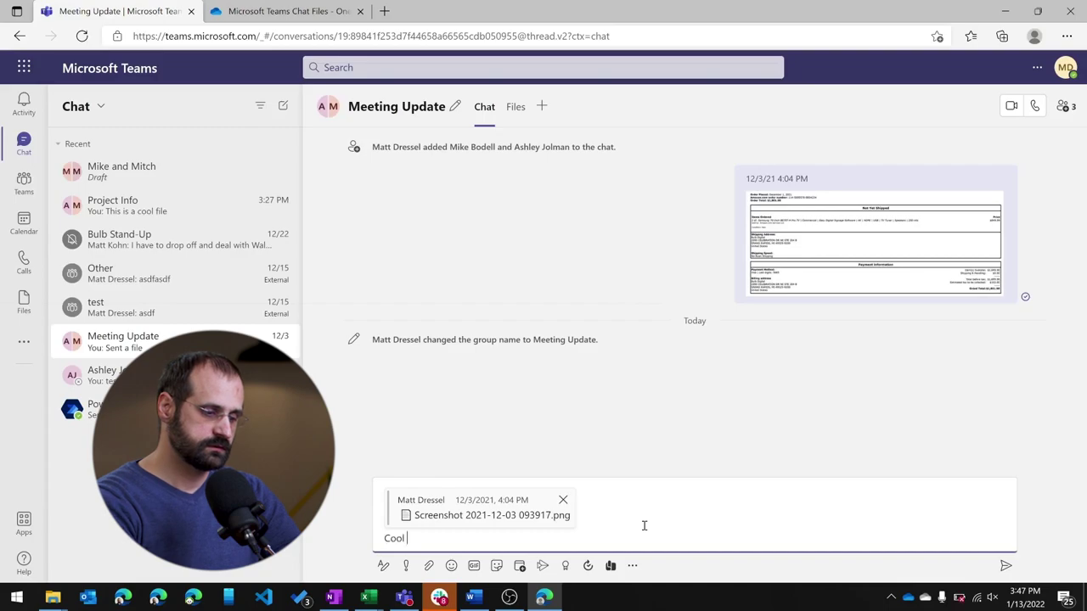
text(schreen)
key(BackSpace)
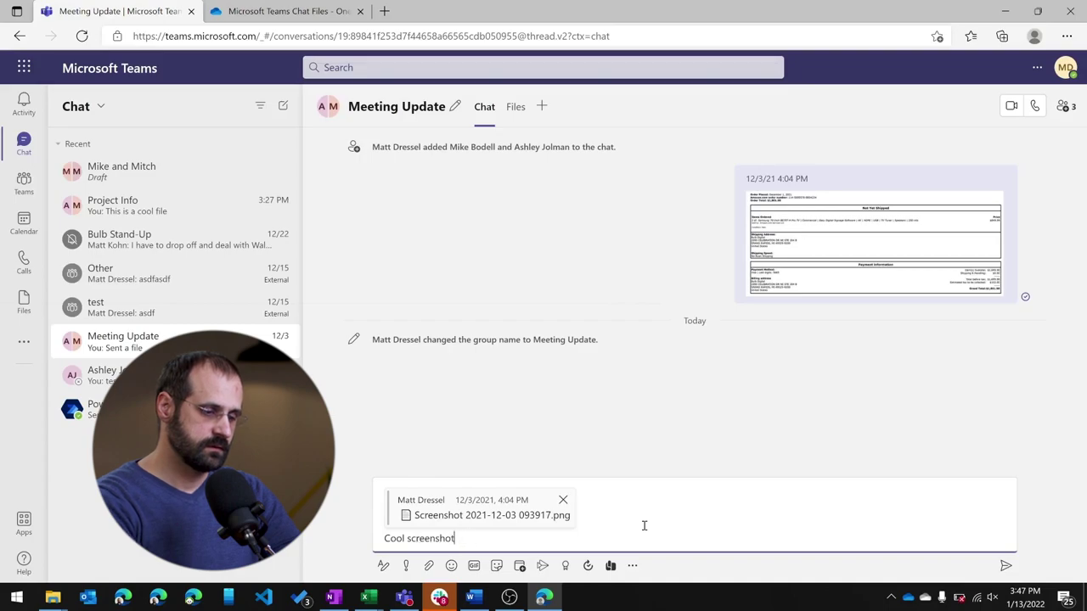
key(Return)
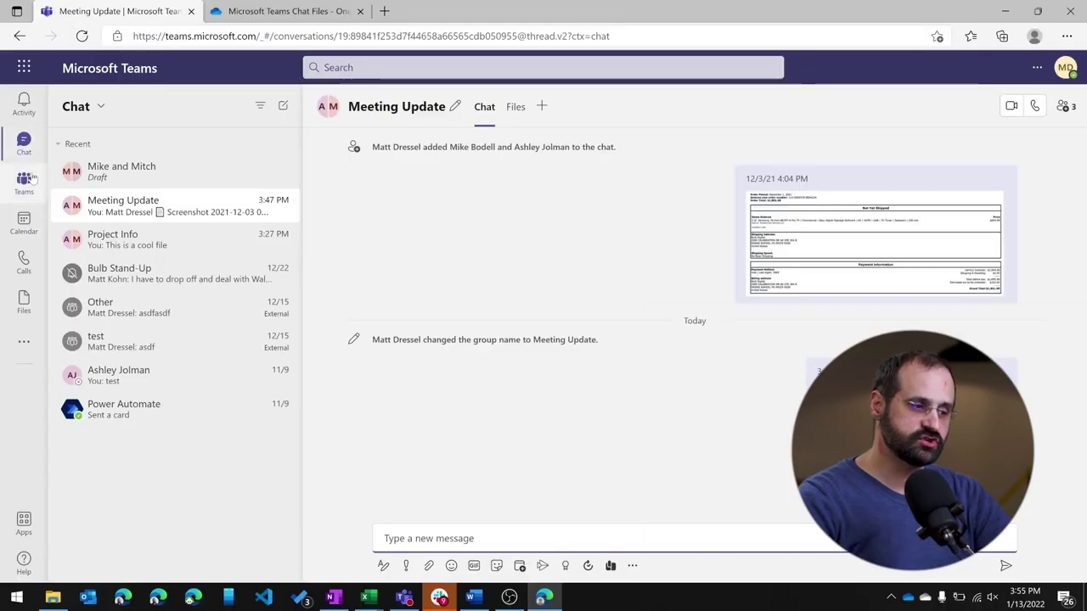
Start a new formatted post in the Human Resources General channel and set its type to Announcement.
click(38, 181)
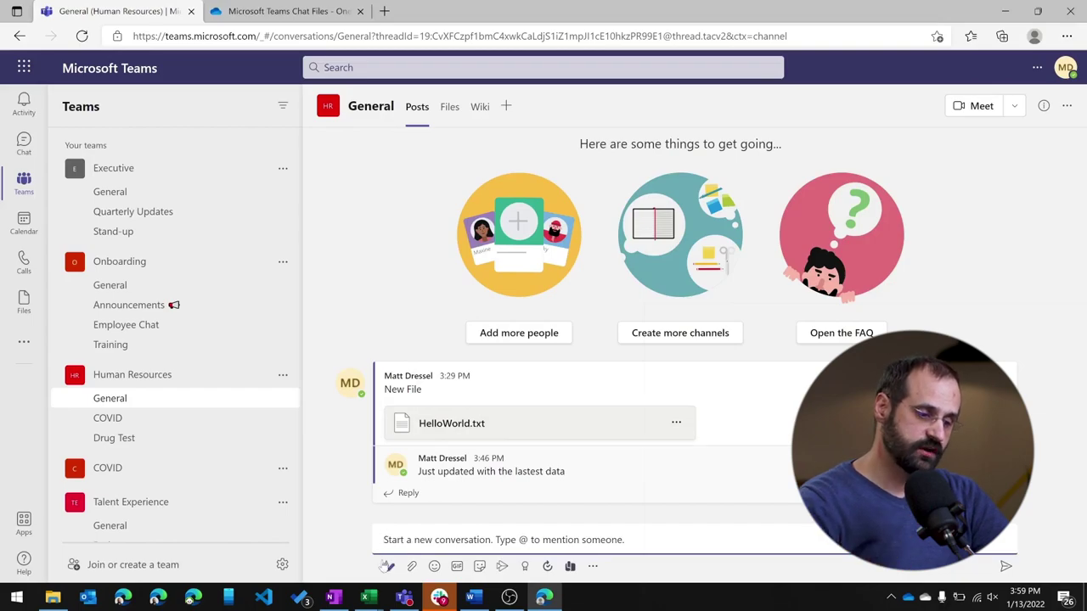
click(387, 566)
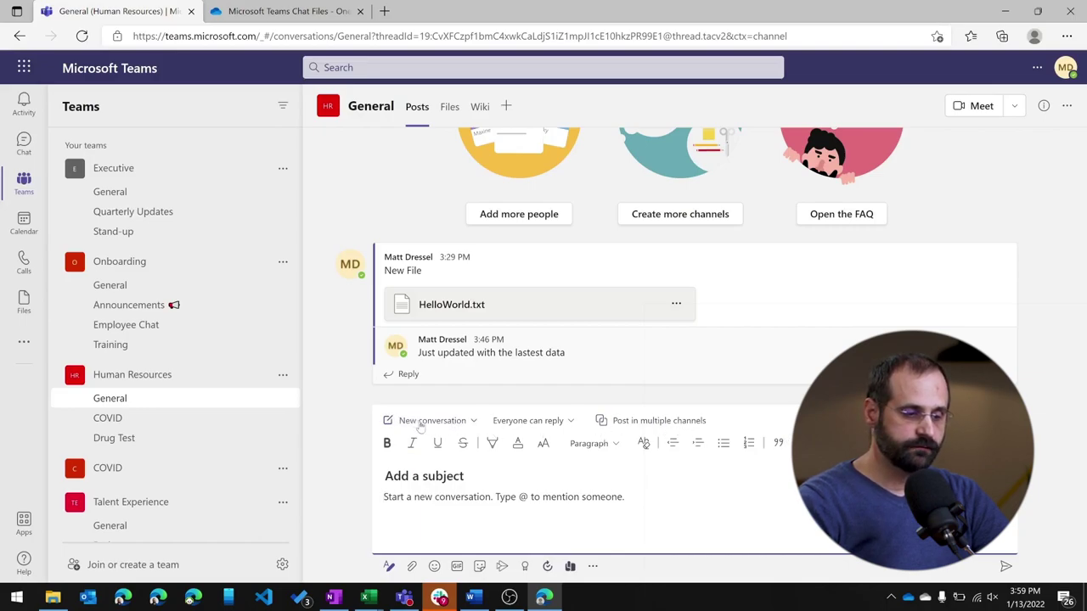
click(424, 421)
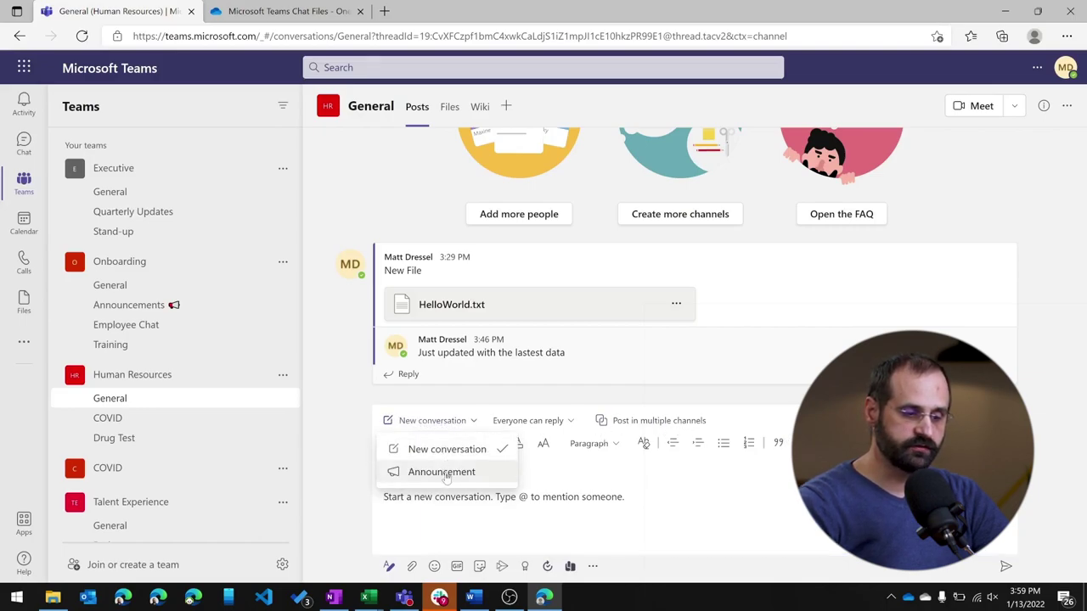
click(444, 474)
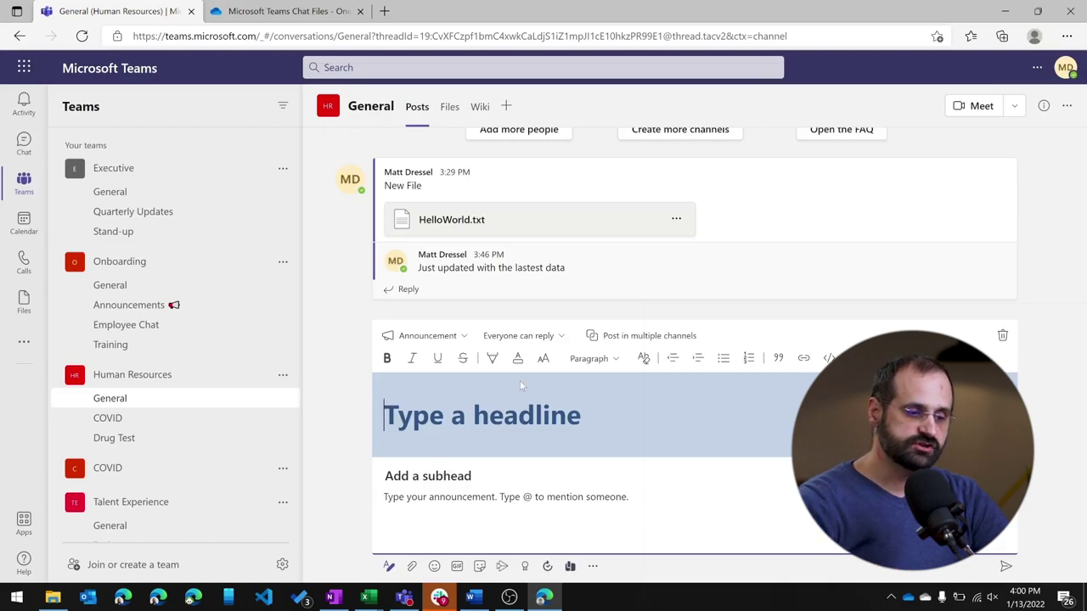
Check the announcement's reply permission options, enable posting in multiple channels and open the channel selection.
click(515, 343)
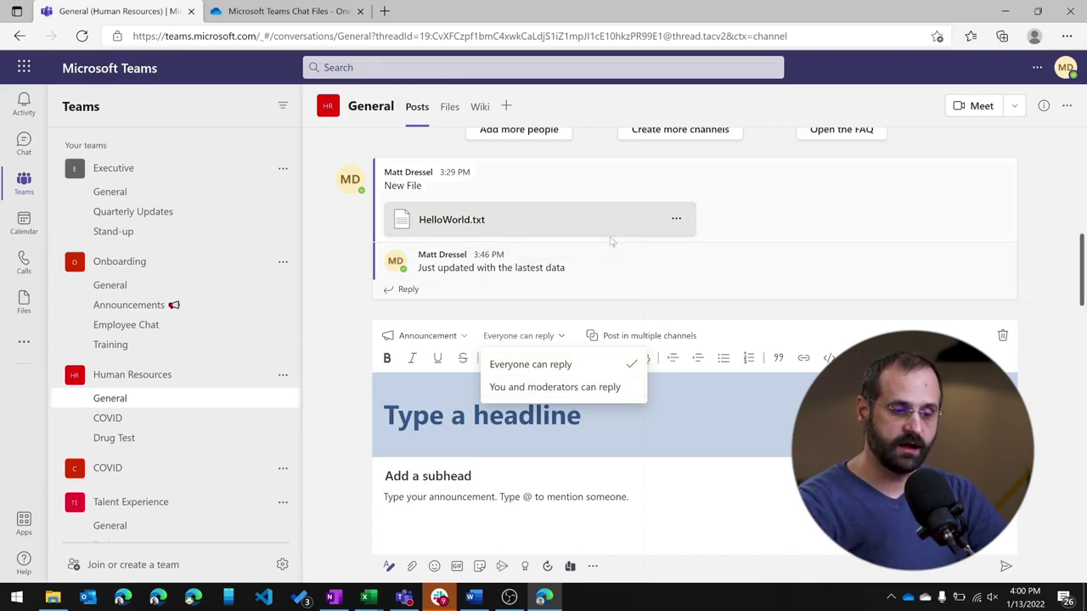
click(626, 497)
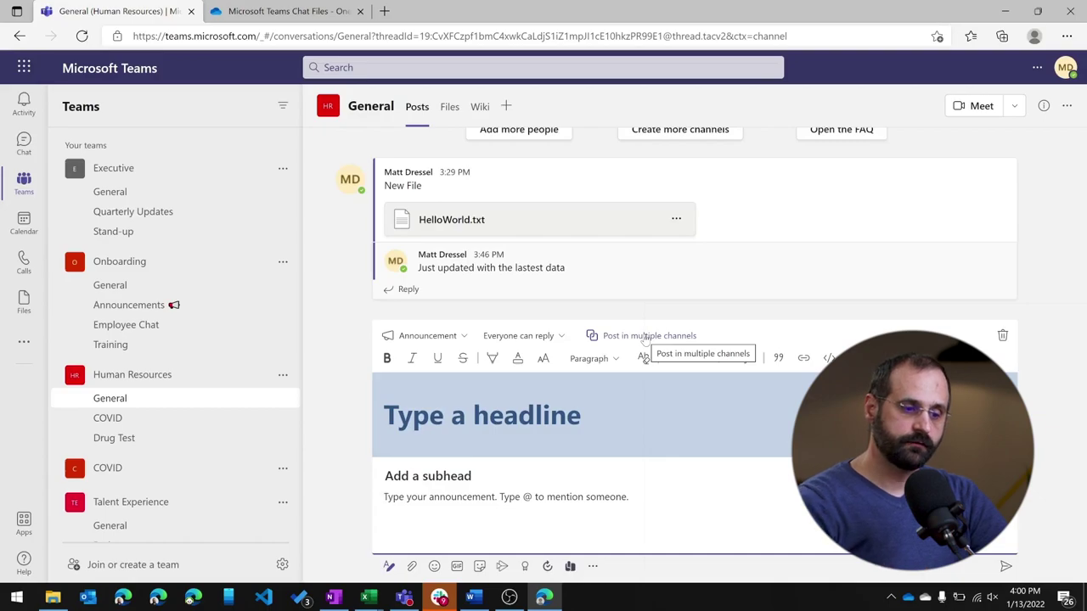
click(646, 336)
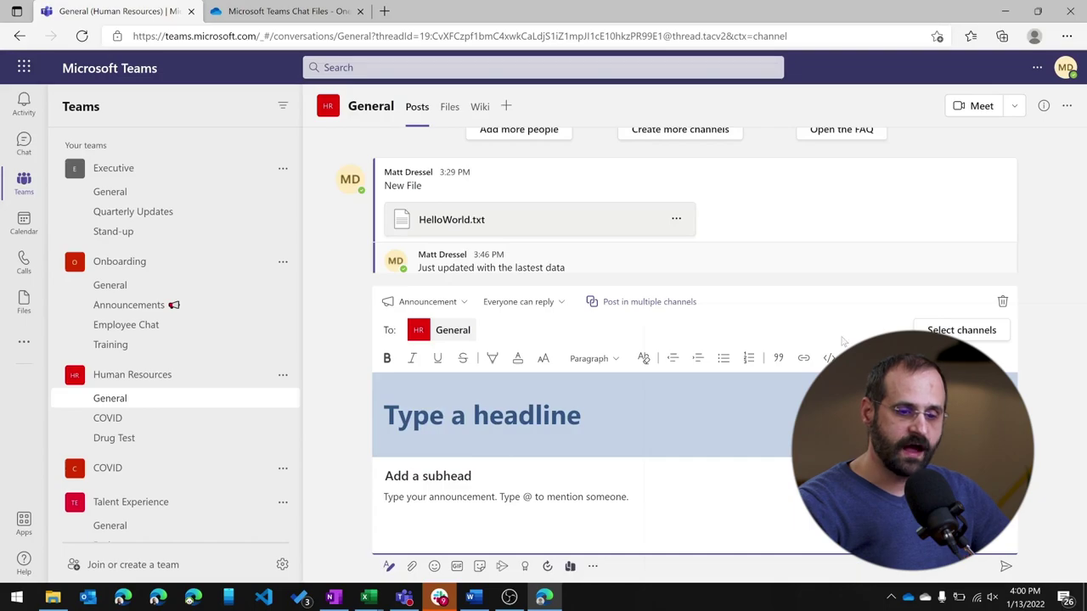
click(961, 330)
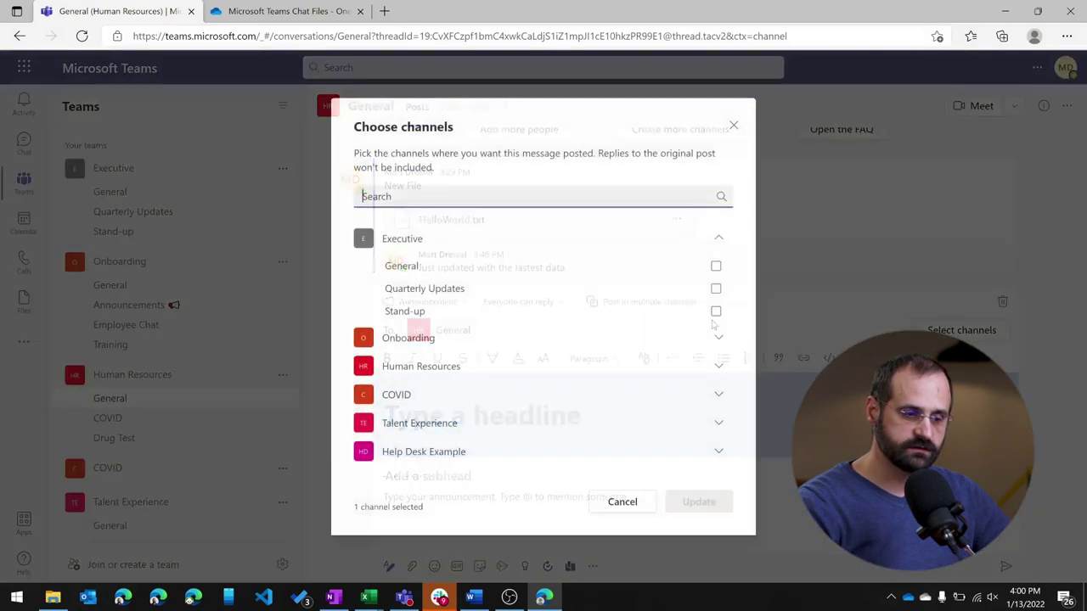